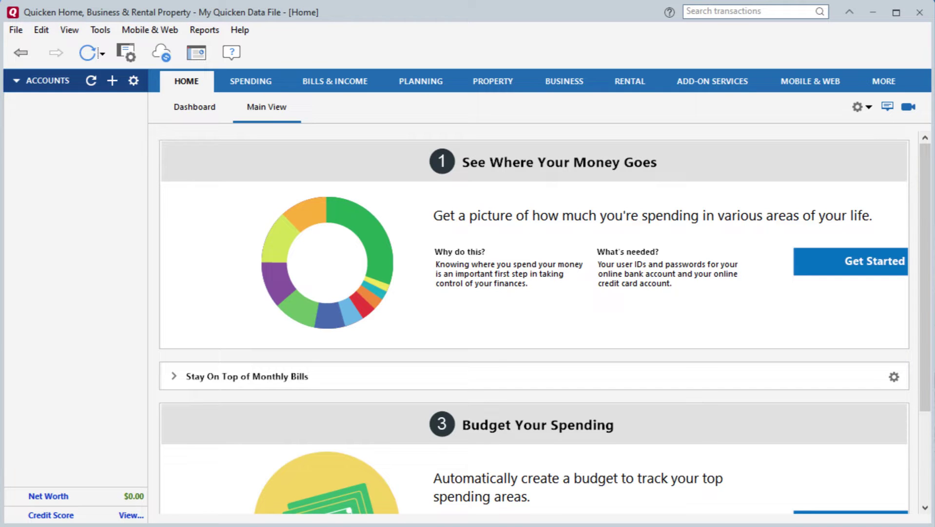
Start a new account and pick Wells Fargo Bank from the popular institutions
{"action": "left_click", "coordinate": [101, 30]}
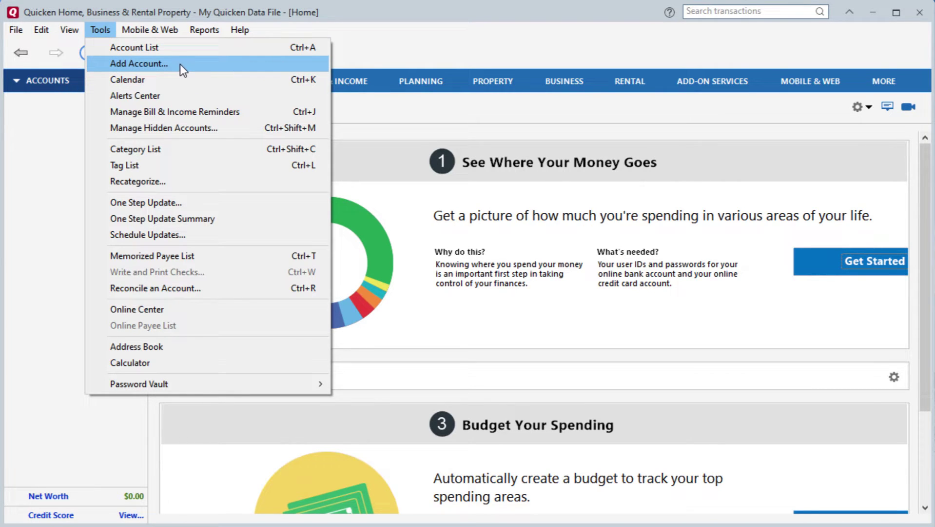
{"action": "left_click", "coordinate": [11, 151]}
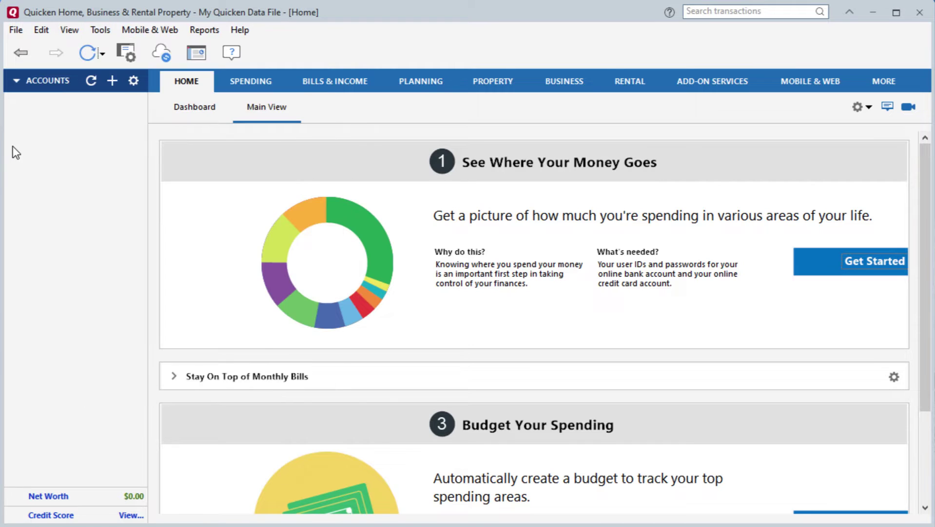
{"action": "left_click", "coordinate": [113, 82]}
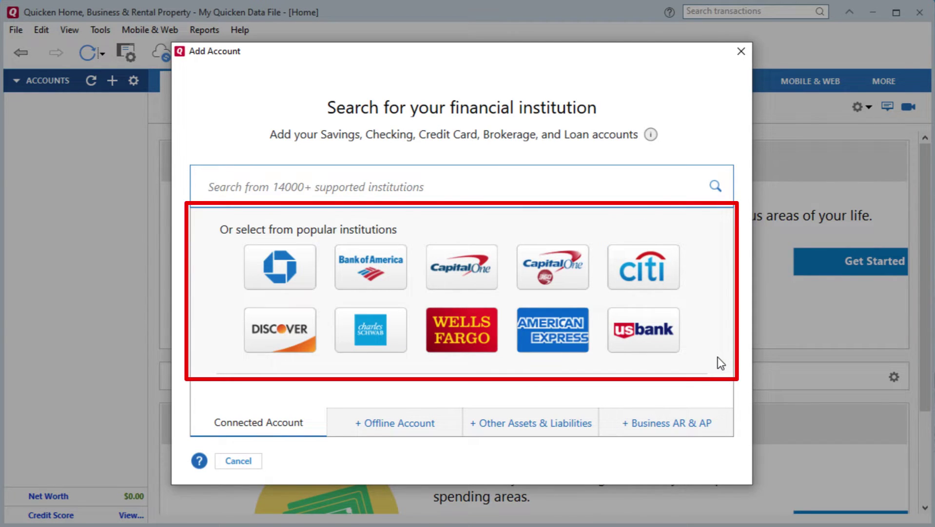
{"action": "left_click", "coordinate": [464, 335]}
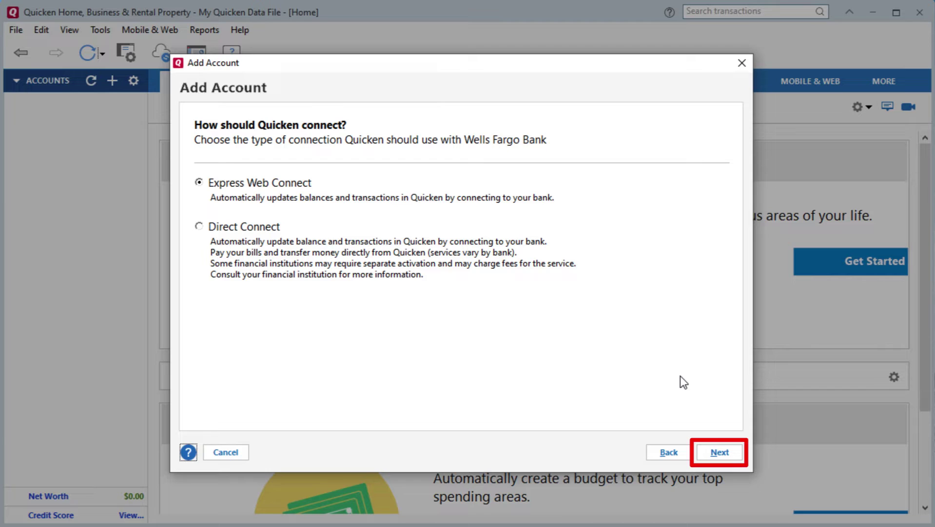
Continue with Express Web Connect and sign in with the Wells Fargo user ID and password
{"action": "left_click", "coordinate": [719, 452]}
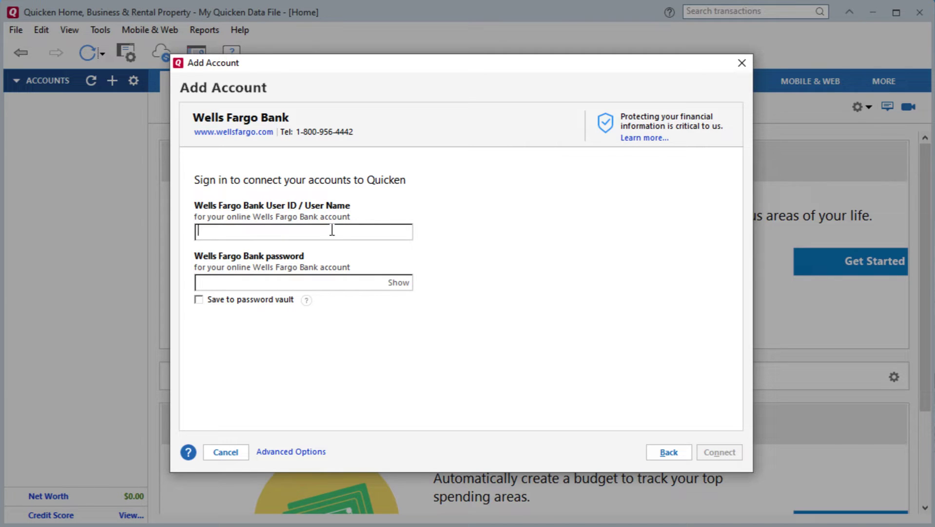
{"action": "type", "text": "MyL"}
{"action": "type", "text": "ogin"}
{"action": "key", "text": "Tab"}
{"action": "type", "text": "******"}
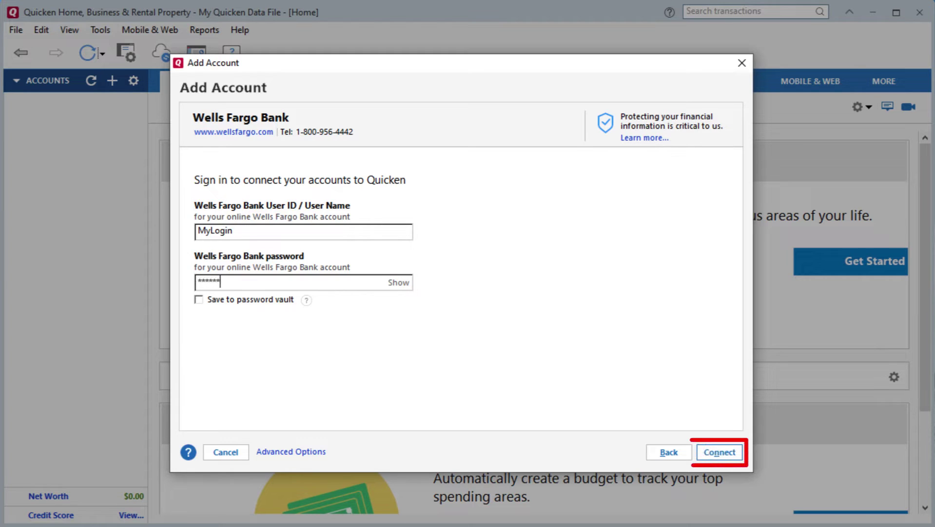
{"action": "type", "text": "**"}
{"action": "left_click", "coordinate": [734, 456]}
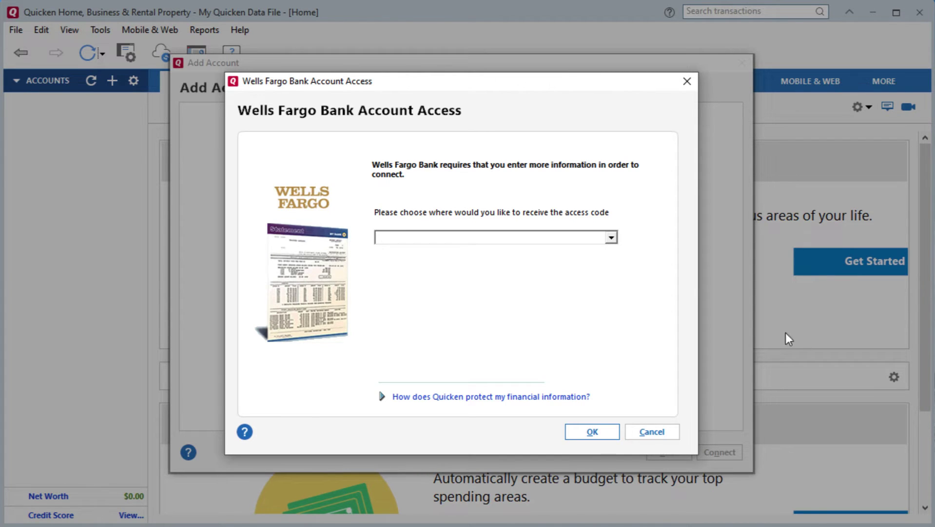
Confirm where to receive the access code, then enter and submit the Wells Fargo code
{"action": "left_click", "coordinate": [599, 435]}
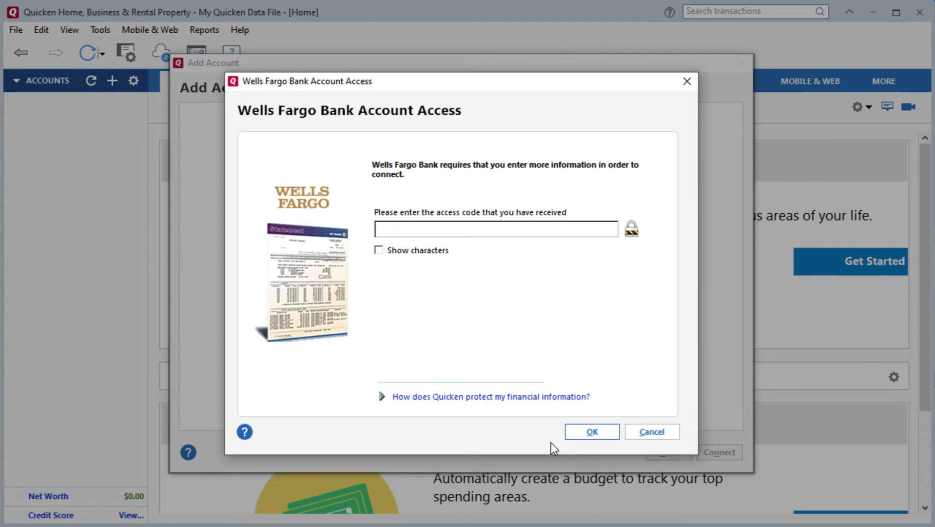
{"action": "left_click", "coordinate": [534, 230]}
{"action": "type", "text": "**"}
{"action": "type", "text": "****"}
{"action": "left_click", "coordinate": [598, 433]}
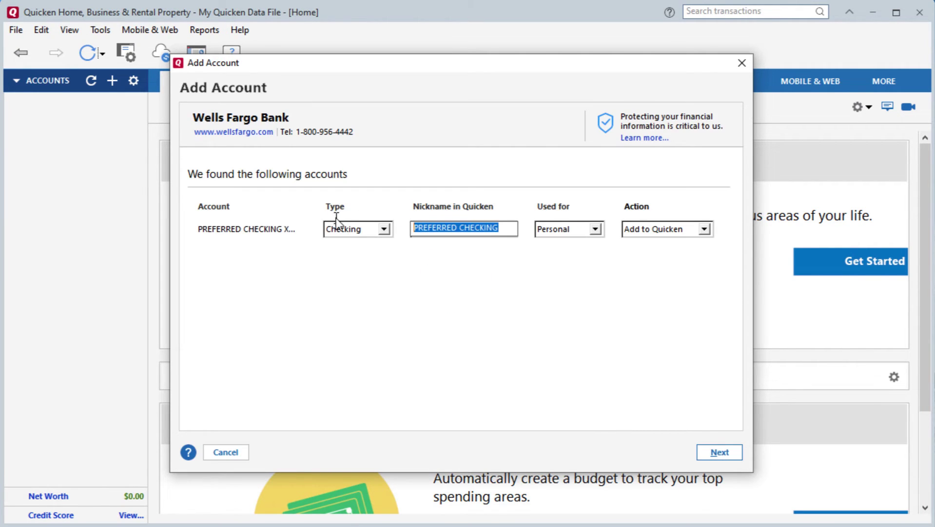
Edit the Preferred Checking nickname, keep the action as Add to Quicken, and continue
{"action": "left_click", "coordinate": [511, 227]}
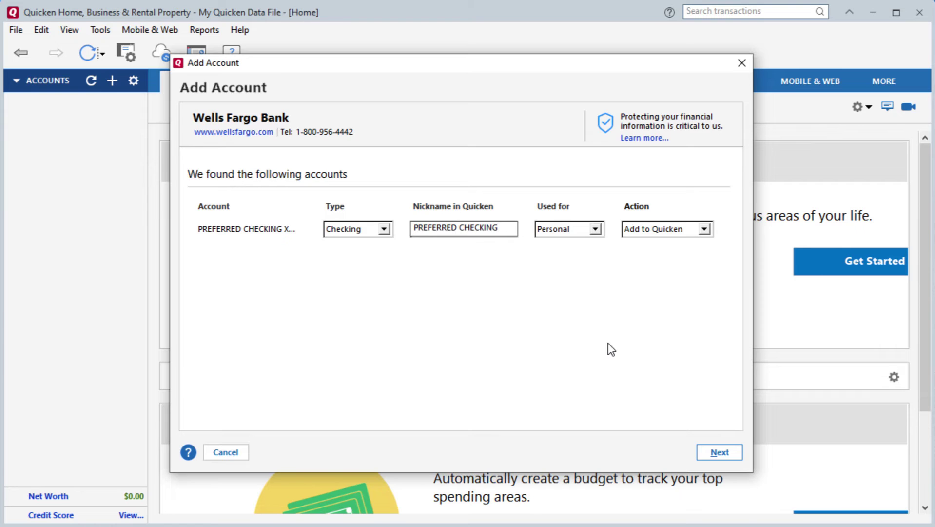
{"action": "double_click", "coordinate": [441, 228]}
{"action": "type", "text": "My"}
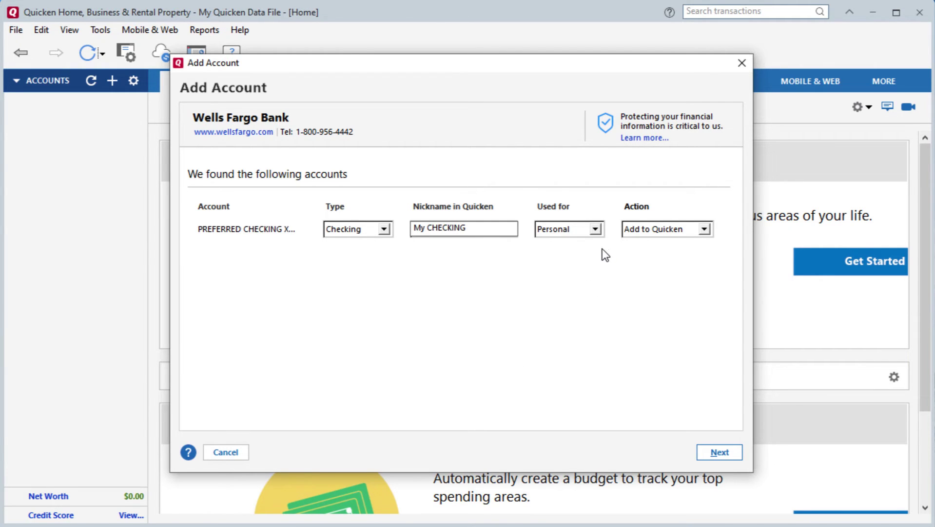
{"action": "left_click", "coordinate": [705, 230]}
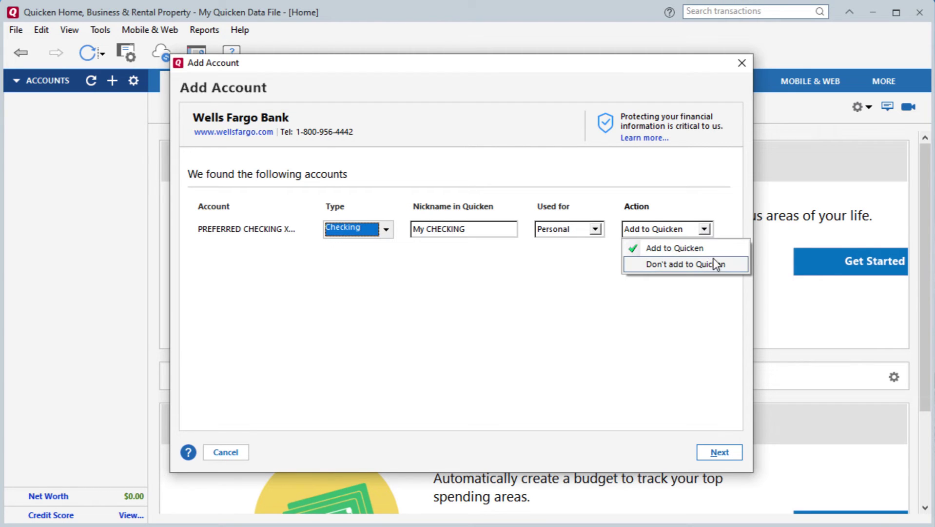
{"action": "left_click", "coordinate": [740, 253]}
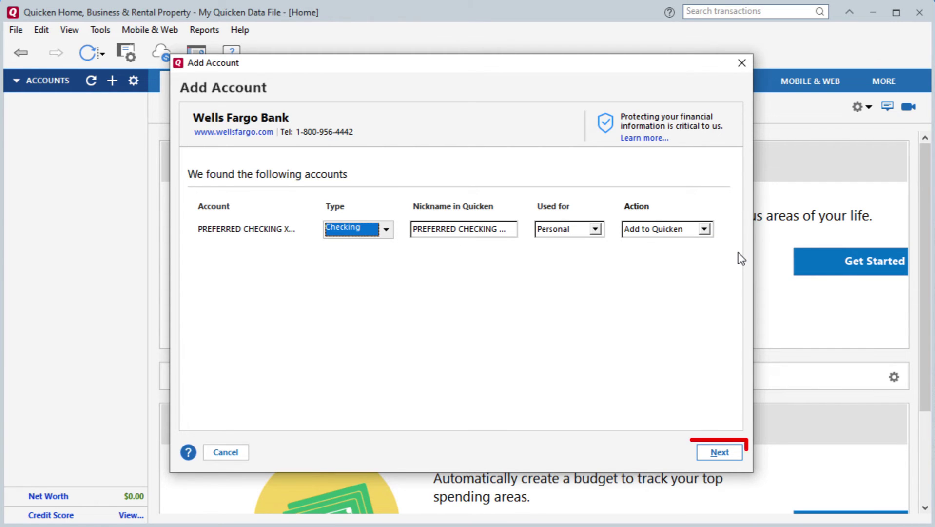
{"action": "left_click", "coordinate": [732, 456]}
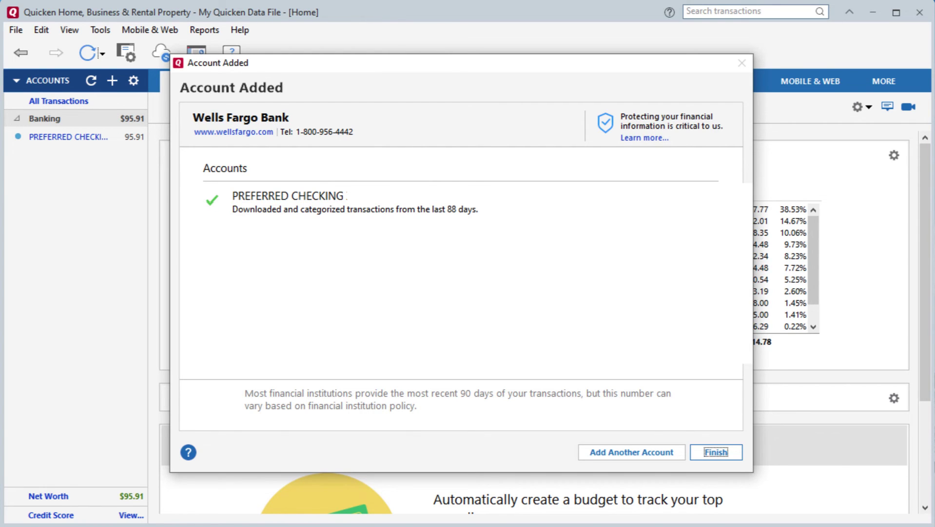
Finish the account setup and dismiss the Cloud Sync Complete message
{"action": "left_click", "coordinate": [716, 452]}
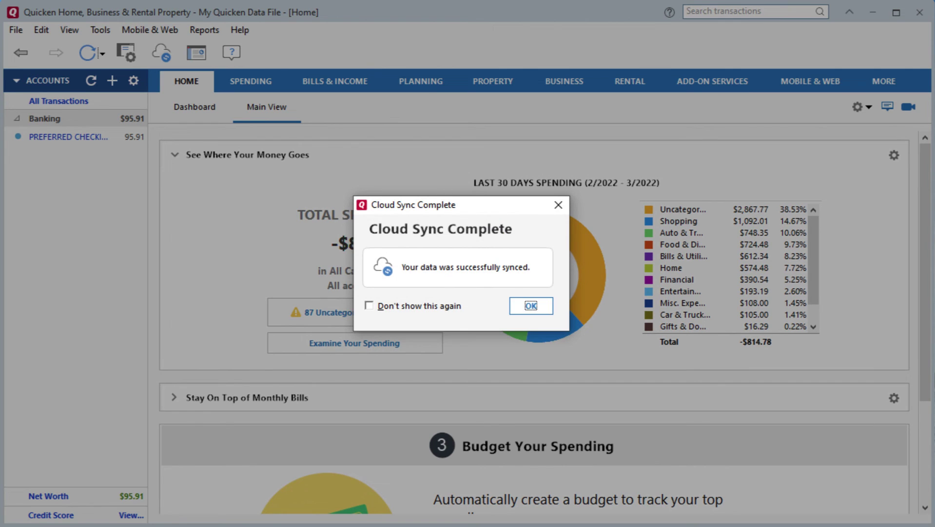
{"action": "left_click", "coordinate": [533, 306]}
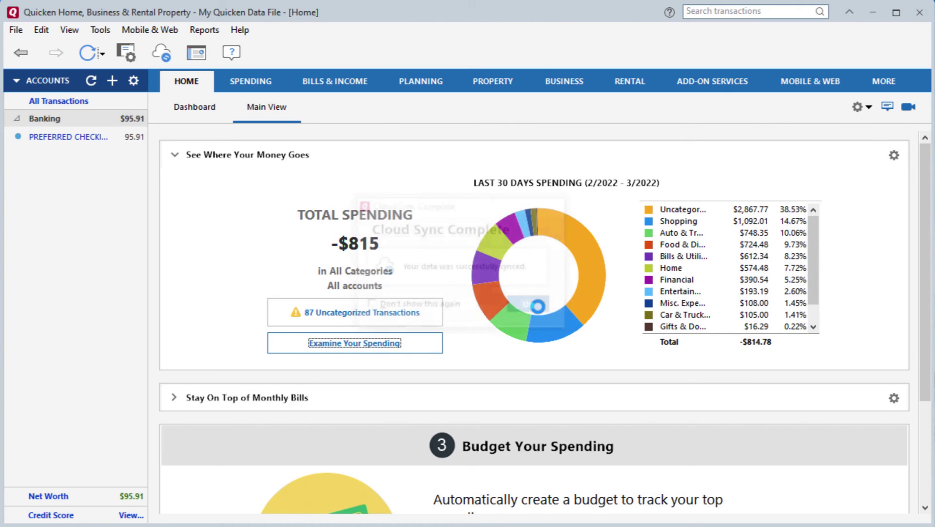